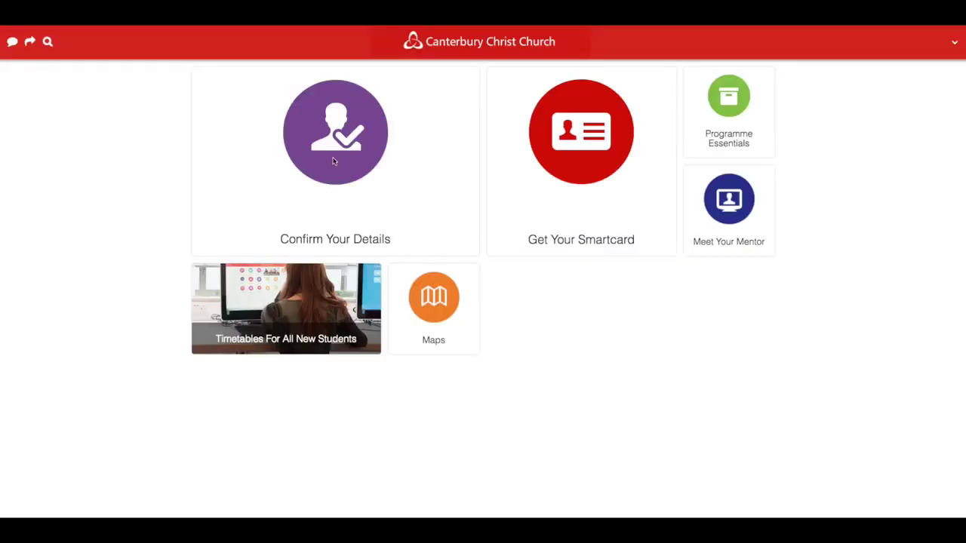
# - Open the Confirm Your Details section of the student portal
pyautogui.click(332, 162)
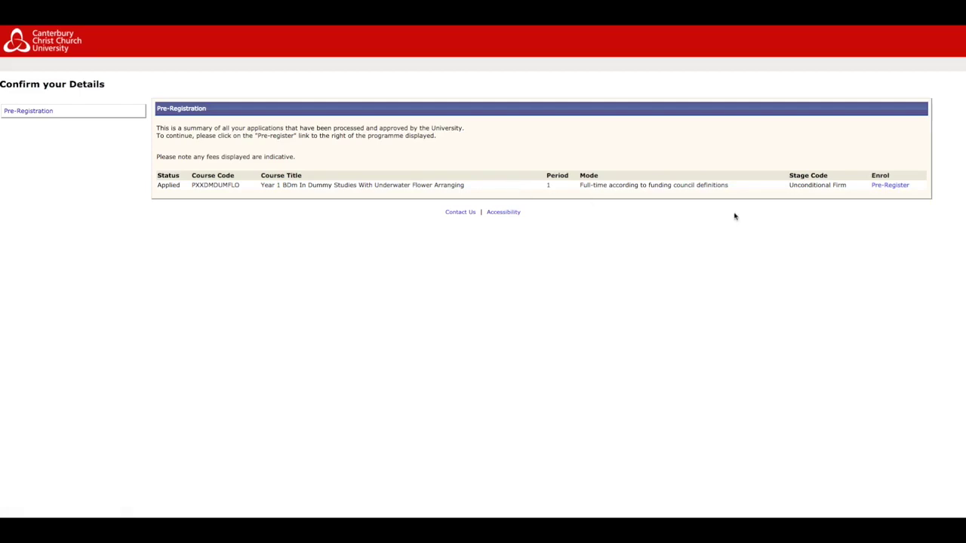
# - Start pre-registration and save Personal Details with the disability allowance answer left blank
pyautogui.click(894, 186)
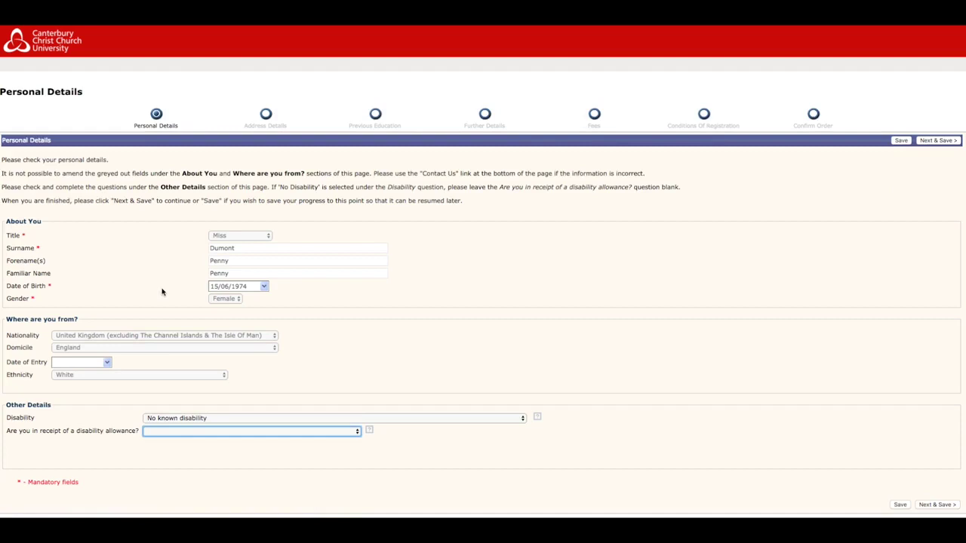
pyautogui.scroll(-2, 161, 291)
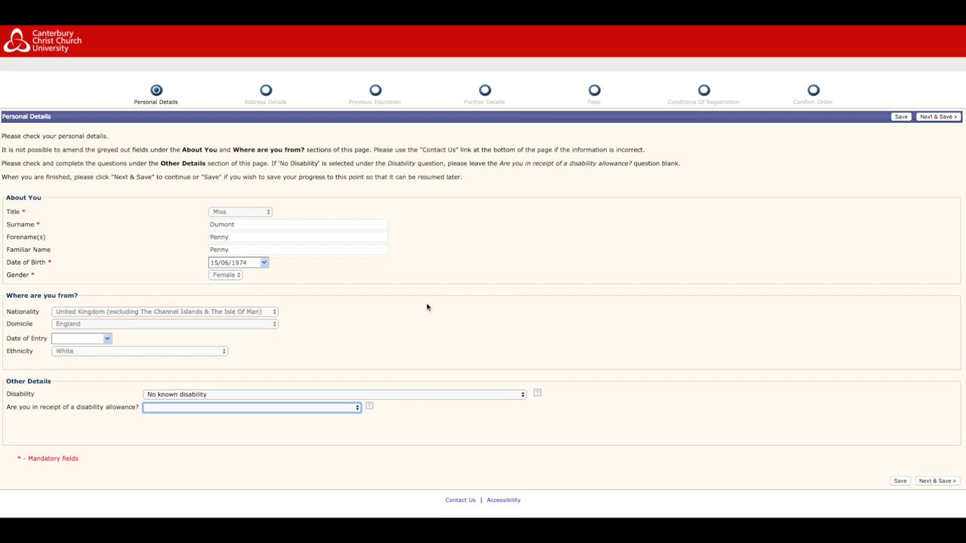
pyautogui.click(352, 407)
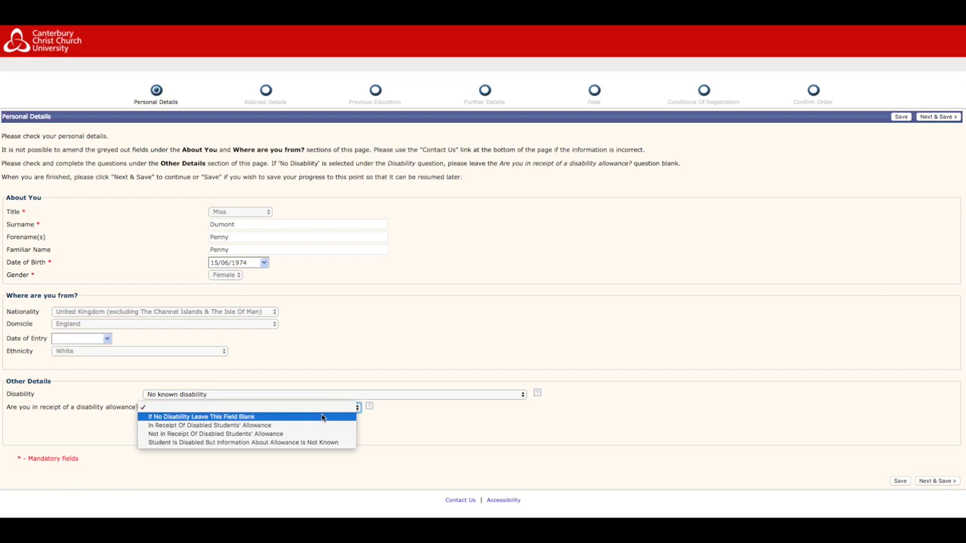
pyautogui.click(459, 427)
pyautogui.click(941, 483)
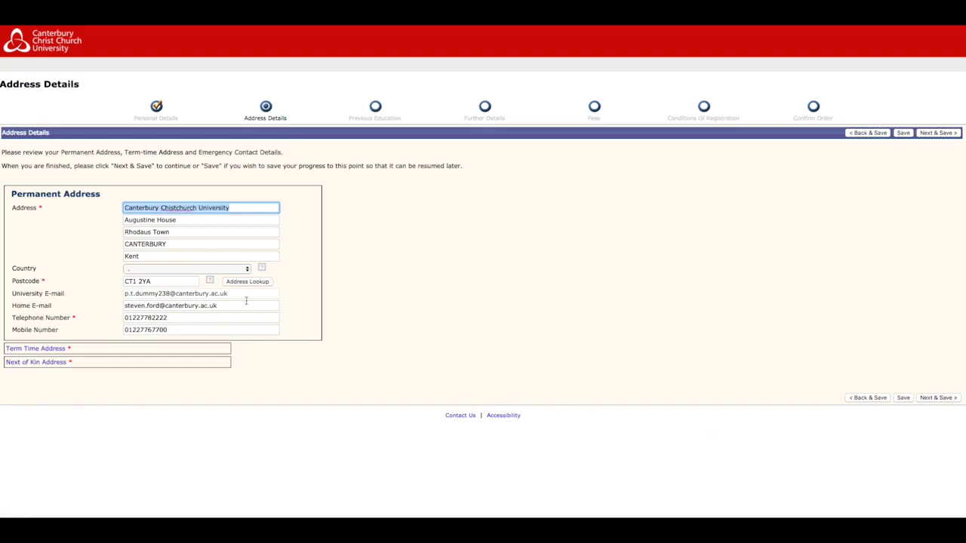
# - Correct 'Chistchurch' to 'Christchurch' and keep term-time accommodation 'Not known', showing Next of Kin details
pyautogui.click(170, 209)
pyautogui.write('r')
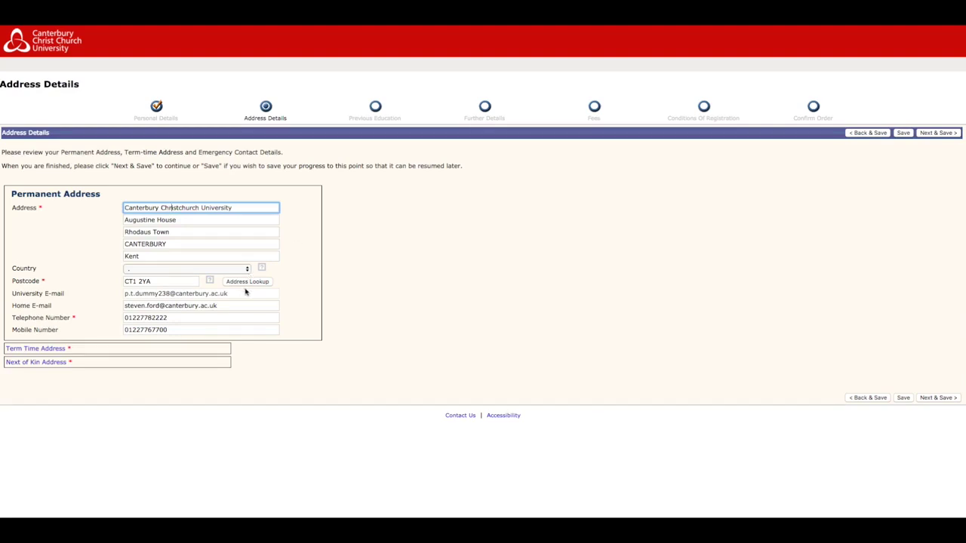
pyautogui.click(44, 351)
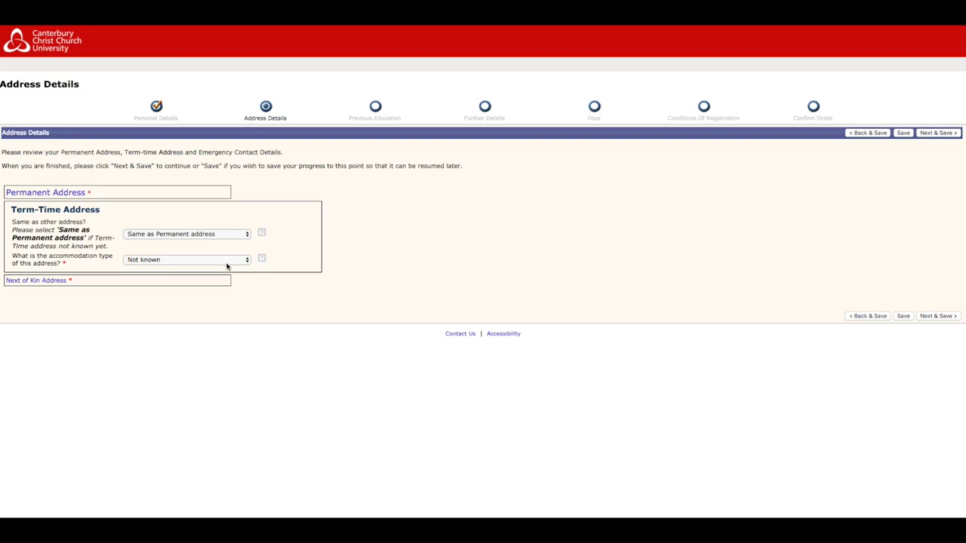
pyautogui.click(227, 261)
pyautogui.click(227, 261)
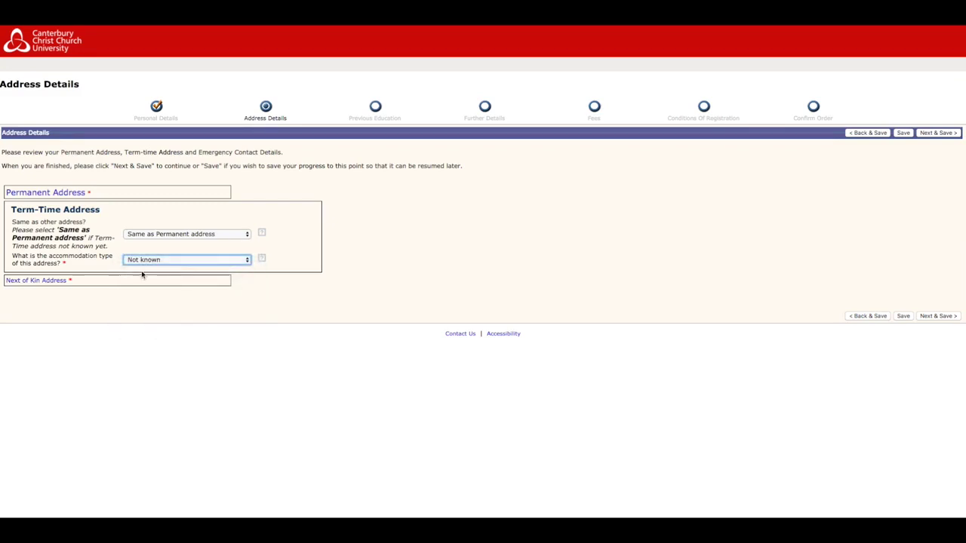
pyautogui.click(30, 280)
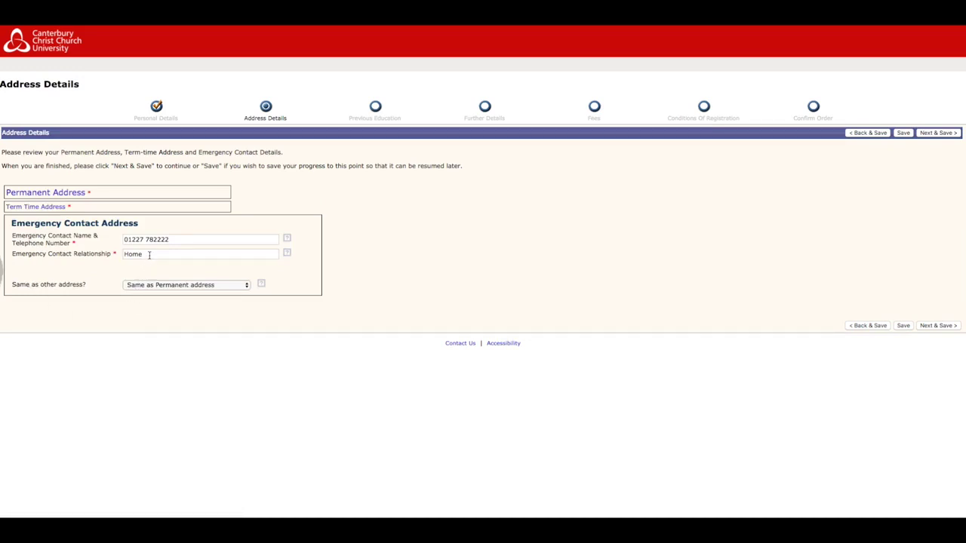
# - Save Address Details and continue to the Previous Education step
pyautogui.click(937, 325)
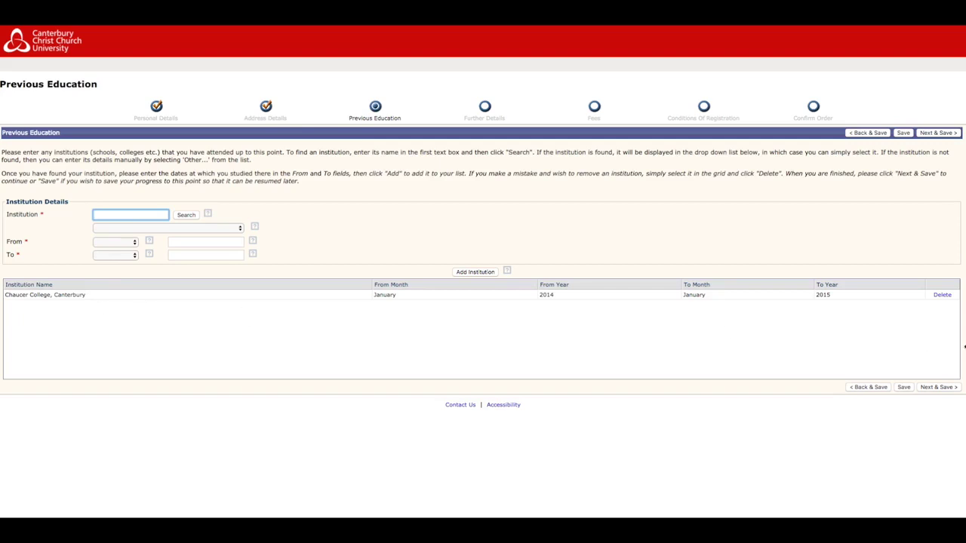
# - Save Previous Education, then answer 'Not a care leaver' in Further Details and save
pyautogui.click(938, 387)
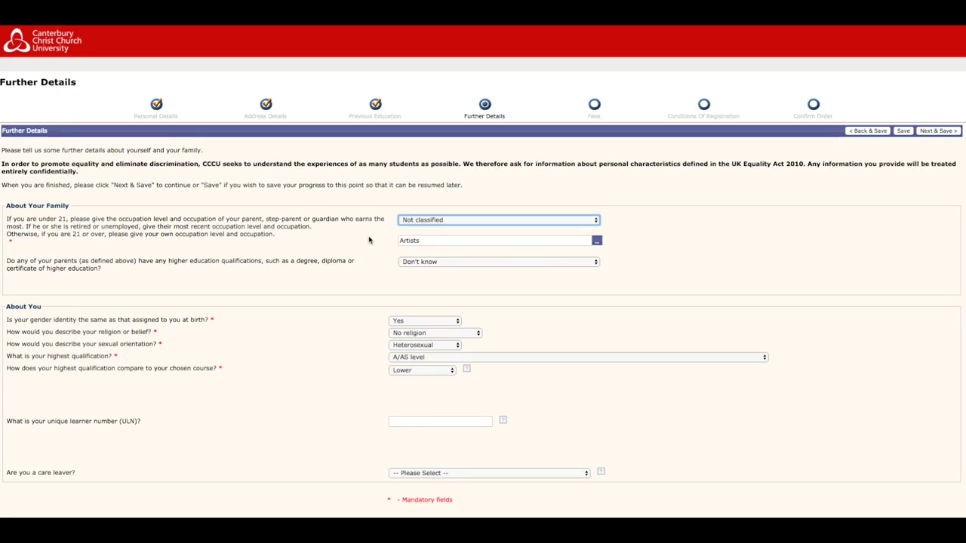
pyautogui.scroll(-1, 369, 240)
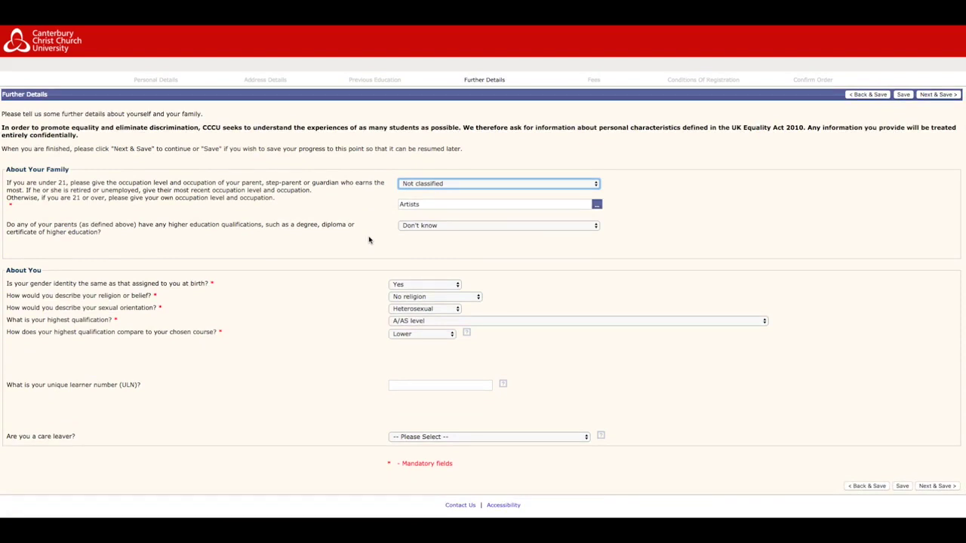
pyautogui.scroll(-1, 369, 240)
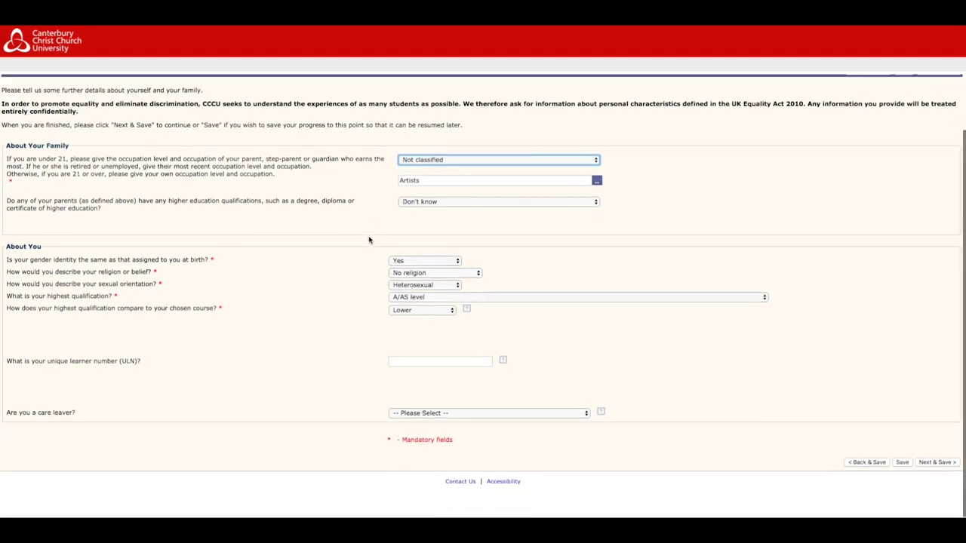
pyautogui.click(437, 415)
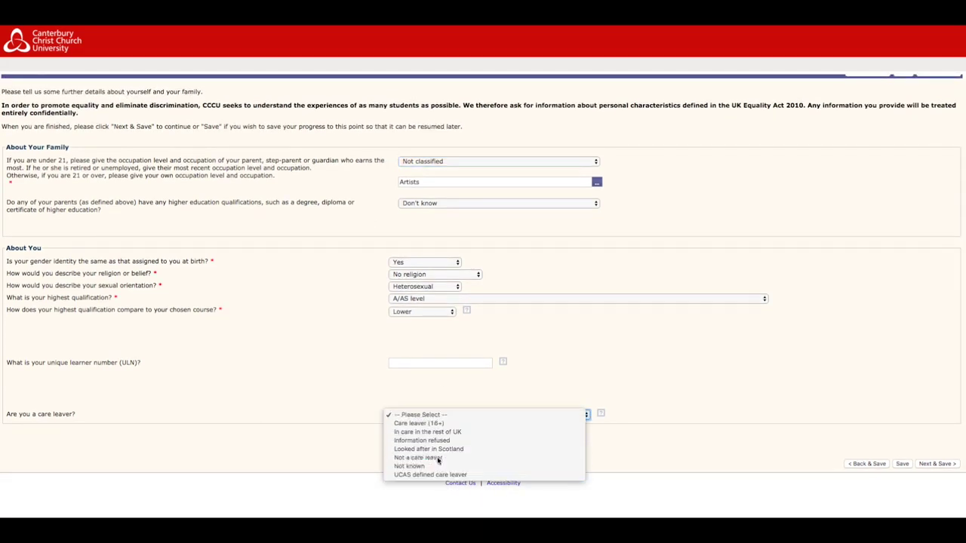
pyautogui.click(436, 457)
pyautogui.click(942, 465)
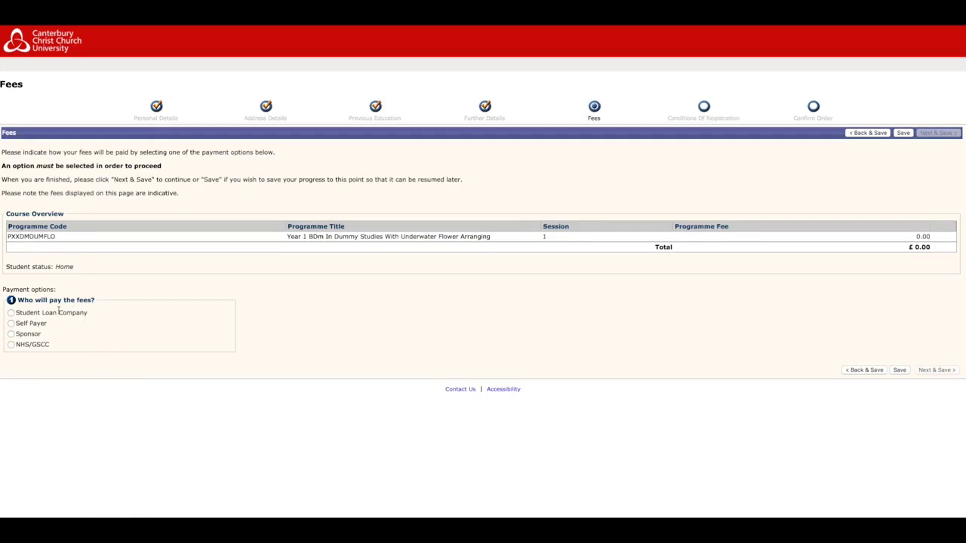
# - Choose the Student Loan Company as the payer of the fees
pyautogui.click(11, 313)
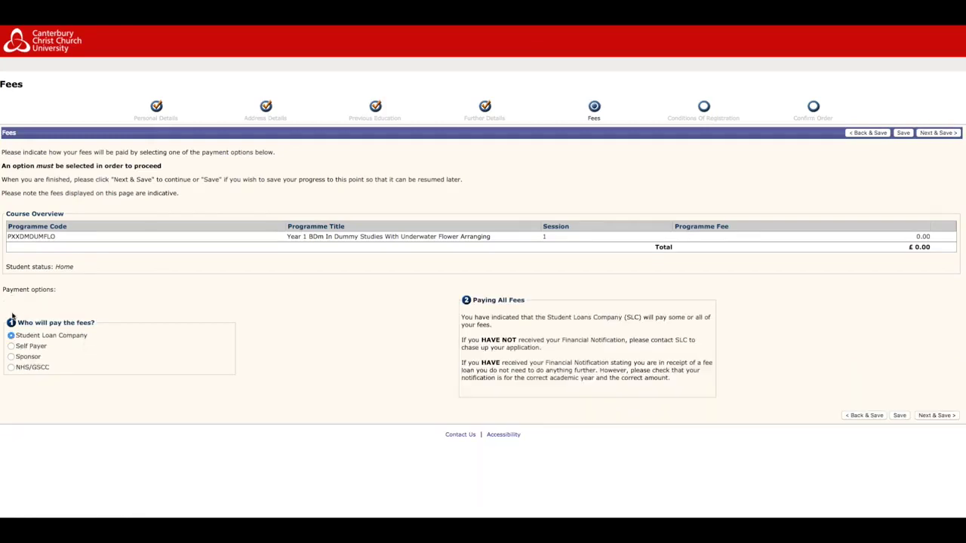
# - Save the Fees page and continue to Conditions Of Registration
pyautogui.click(937, 416)
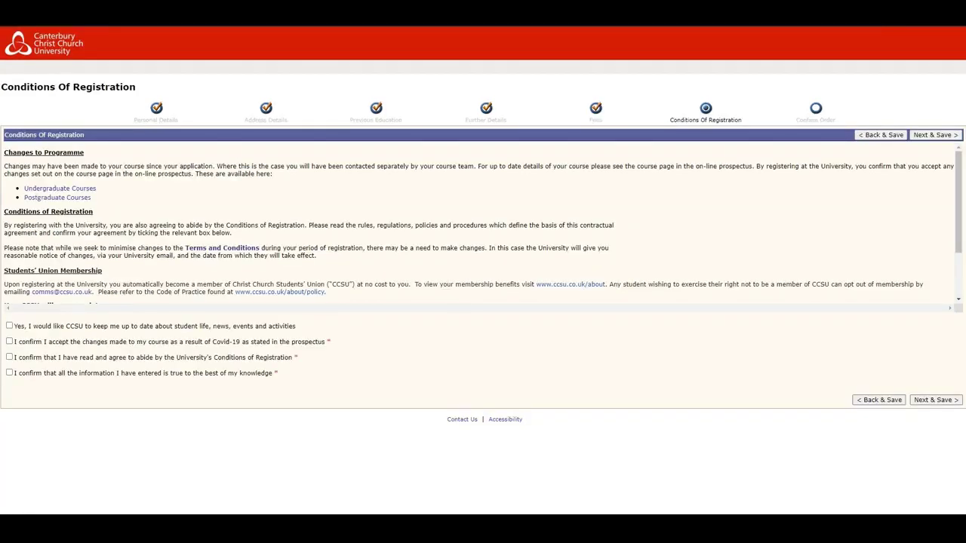